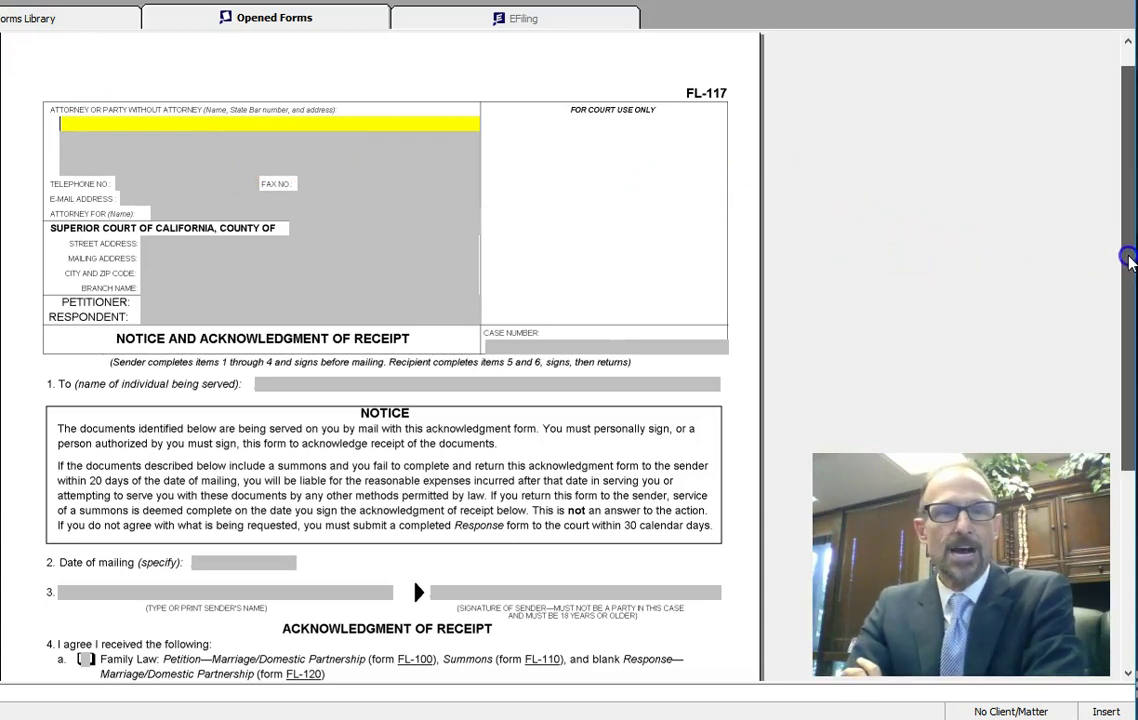
- Review the attorney or party fields of form FL-117, from name and address through telephone, fax, e-mail and attorney for
click(1130, 280)
drag(1130, 280, 1126, 284)
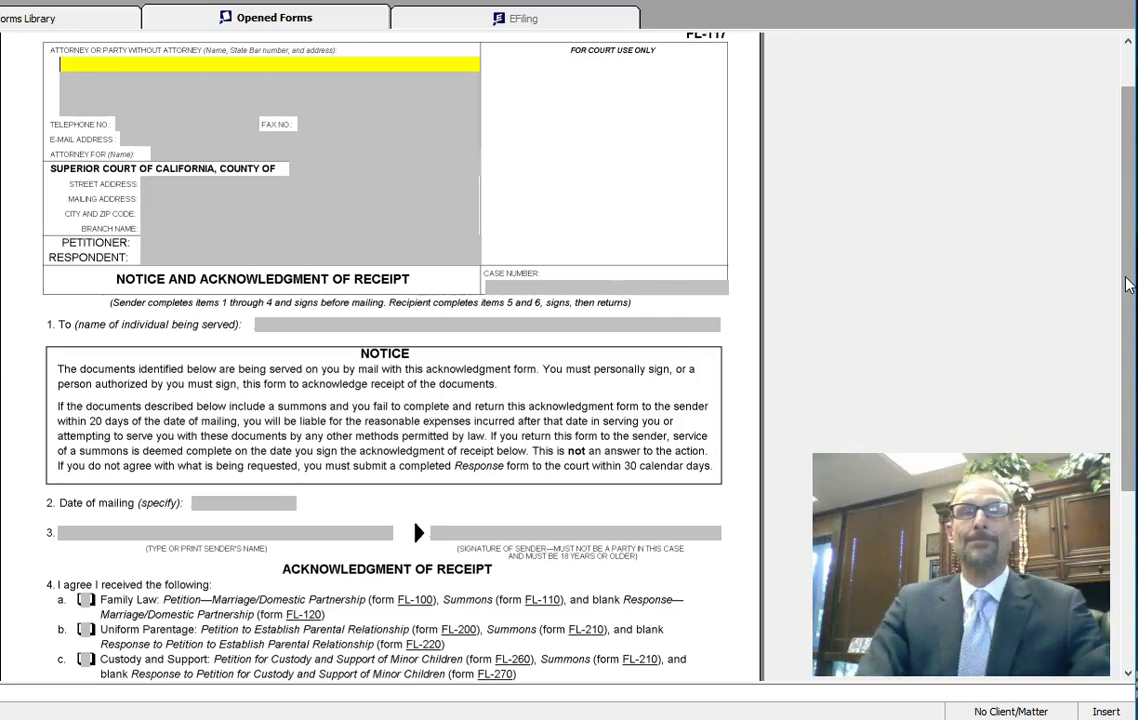
key(Tab)
key(Tab)
key(Tab)
key(Tab)
key(Tab)
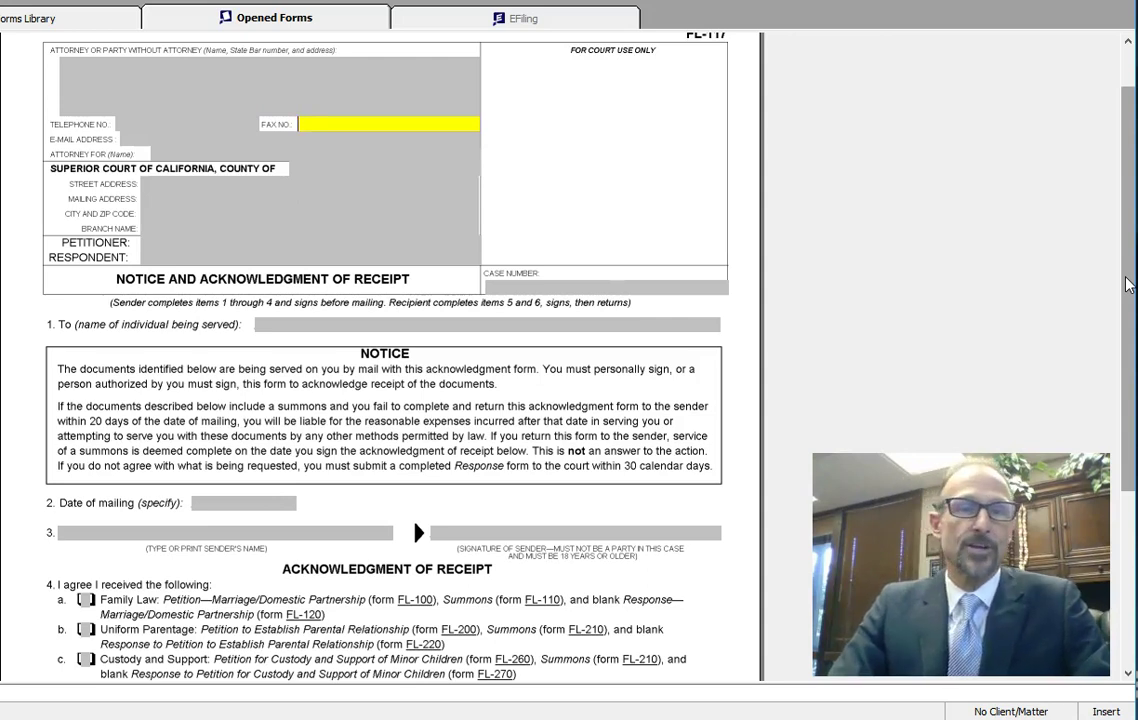
key(Tab)
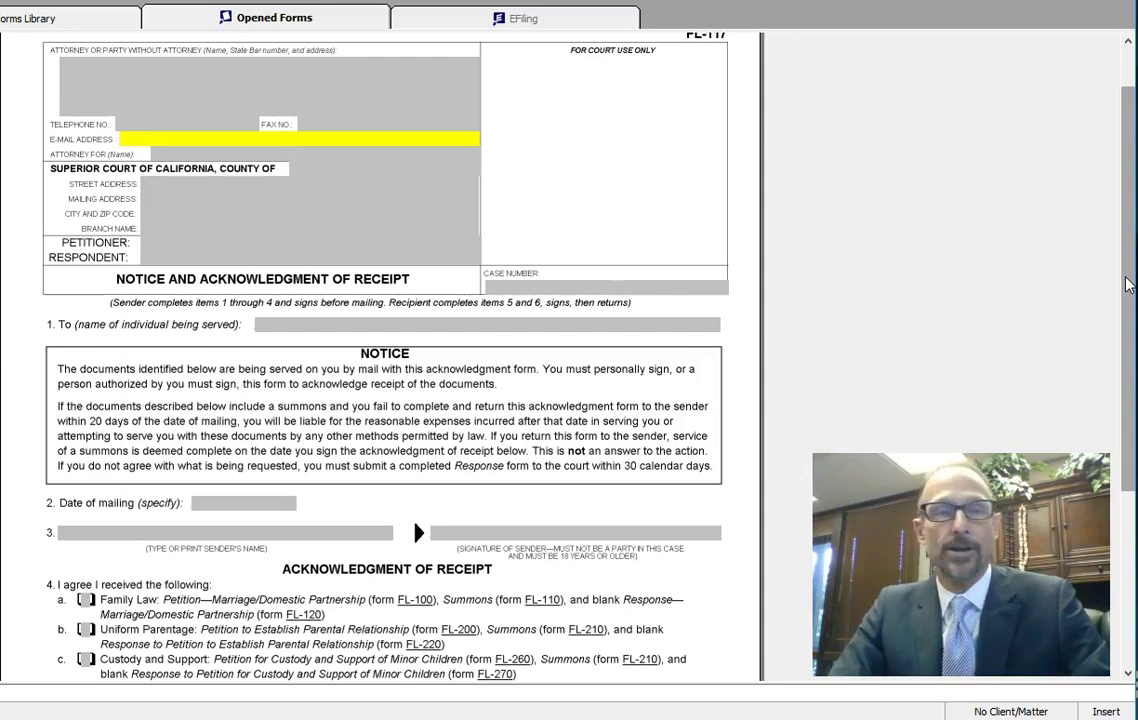
key(Tab)
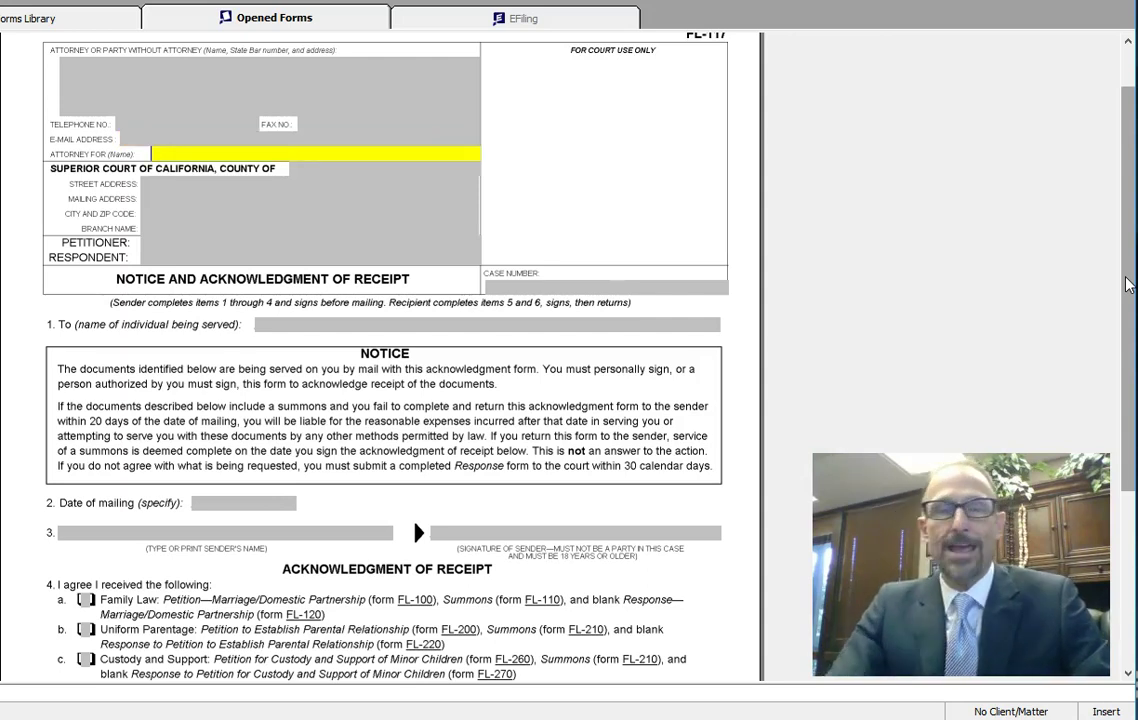
- Review the Superior Court county and address fields, the petitioner and respondent fields, and the case number field
key(Tab)
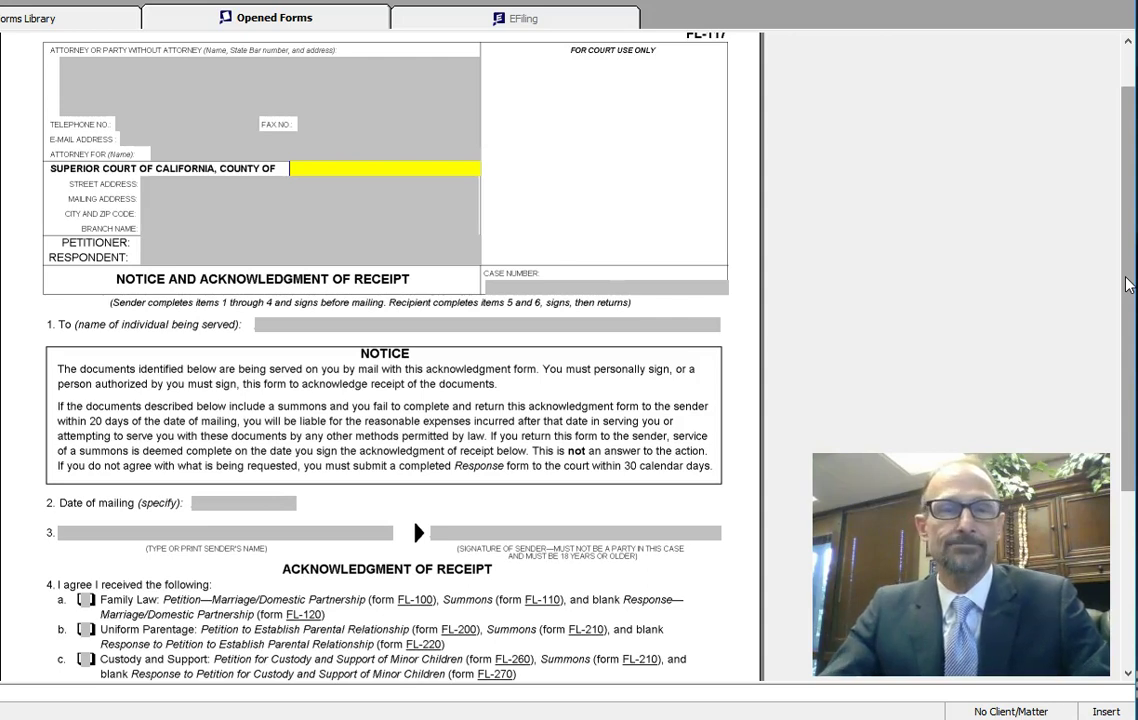
key(Tab)
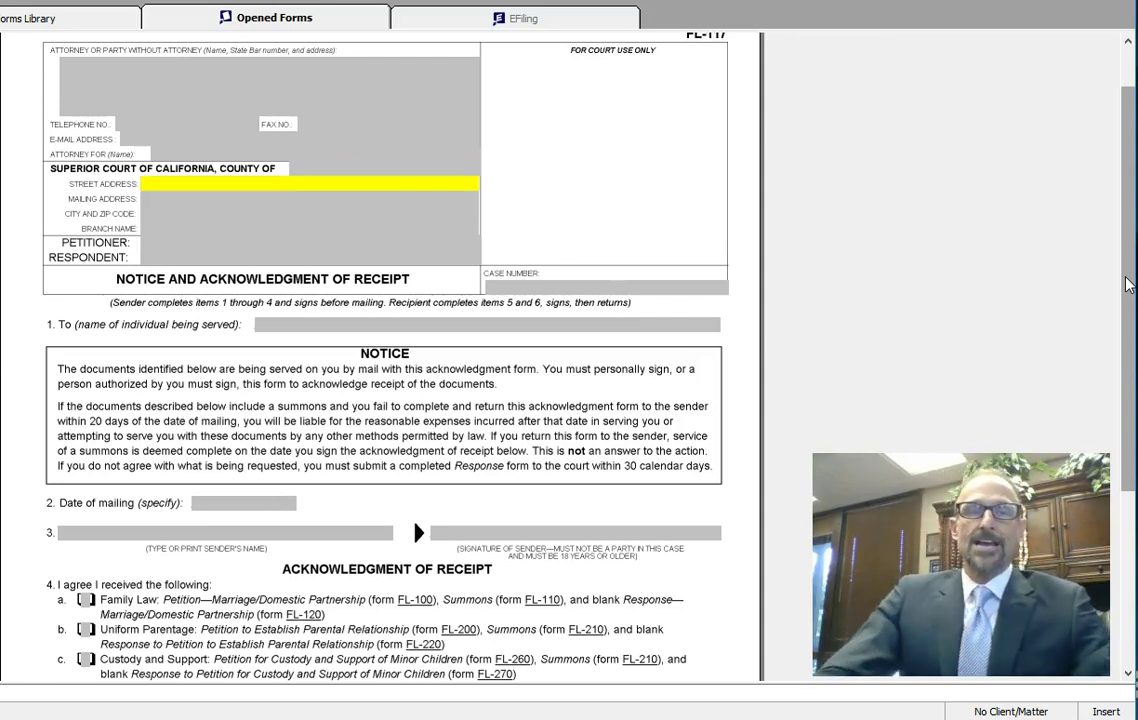
key(Tab)
key(Tab)
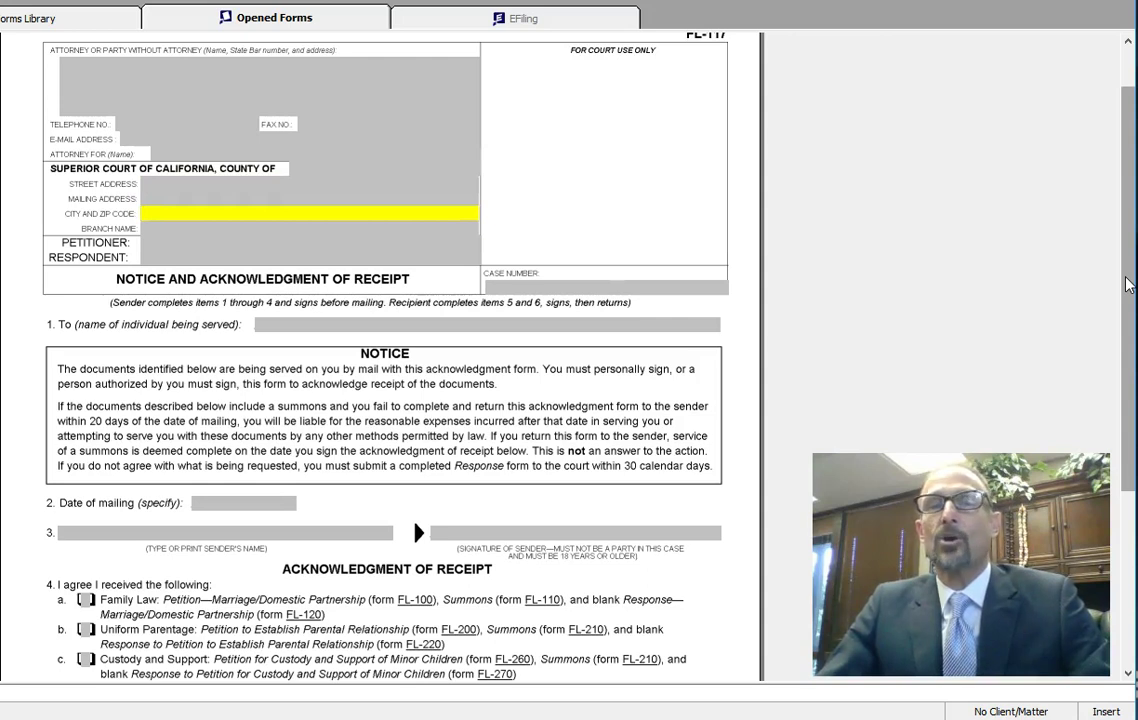
key(Tab)
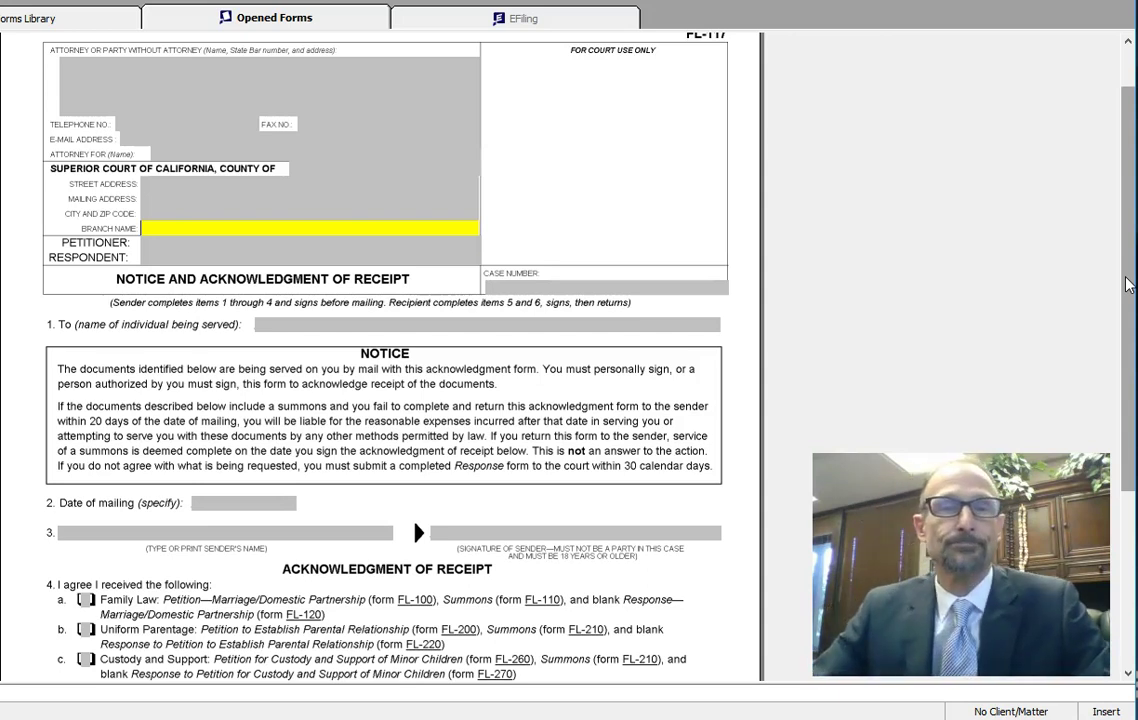
key(Tab)
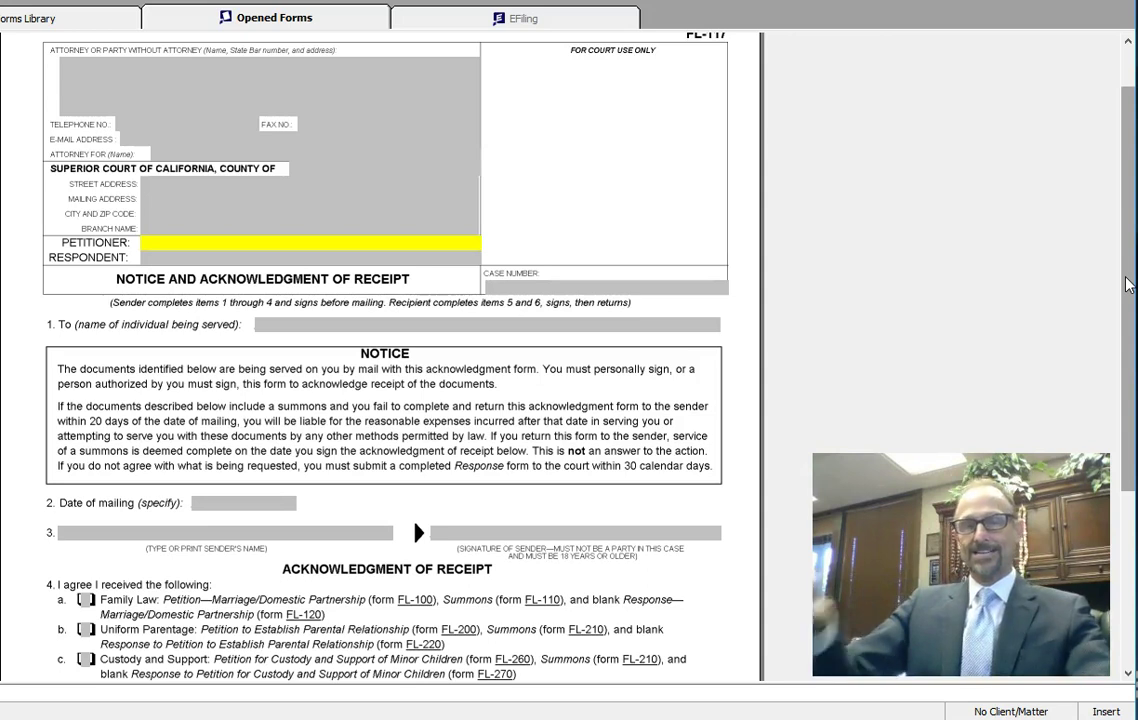
key(Tab)
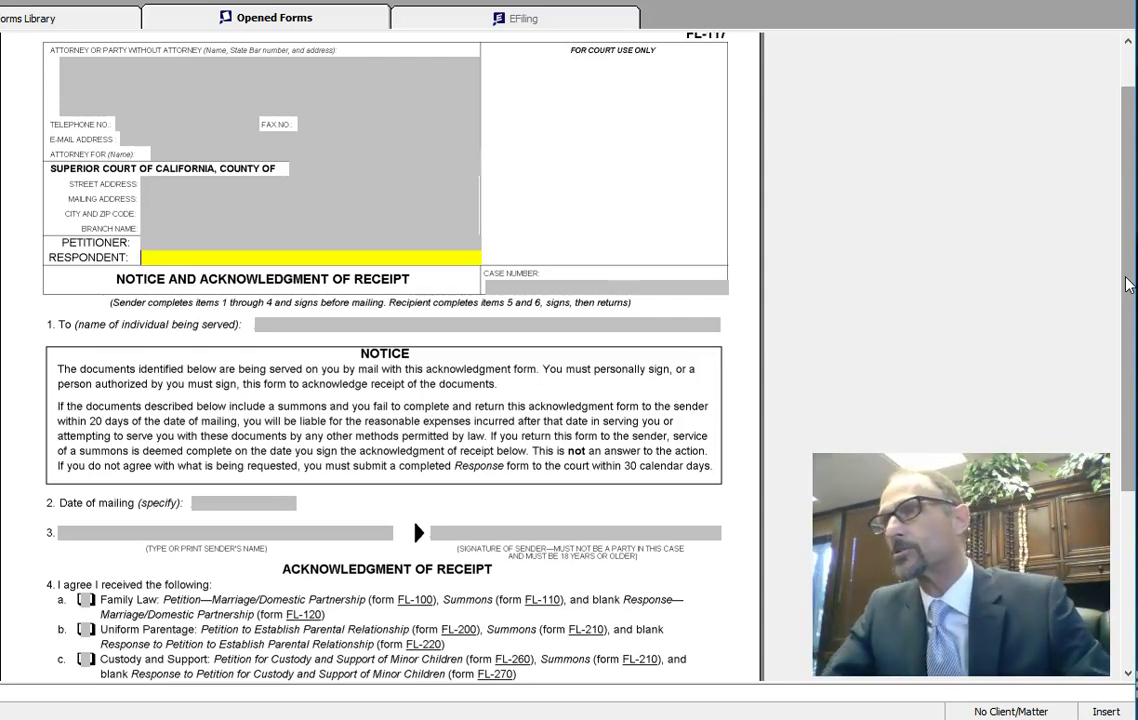
key(Tab)
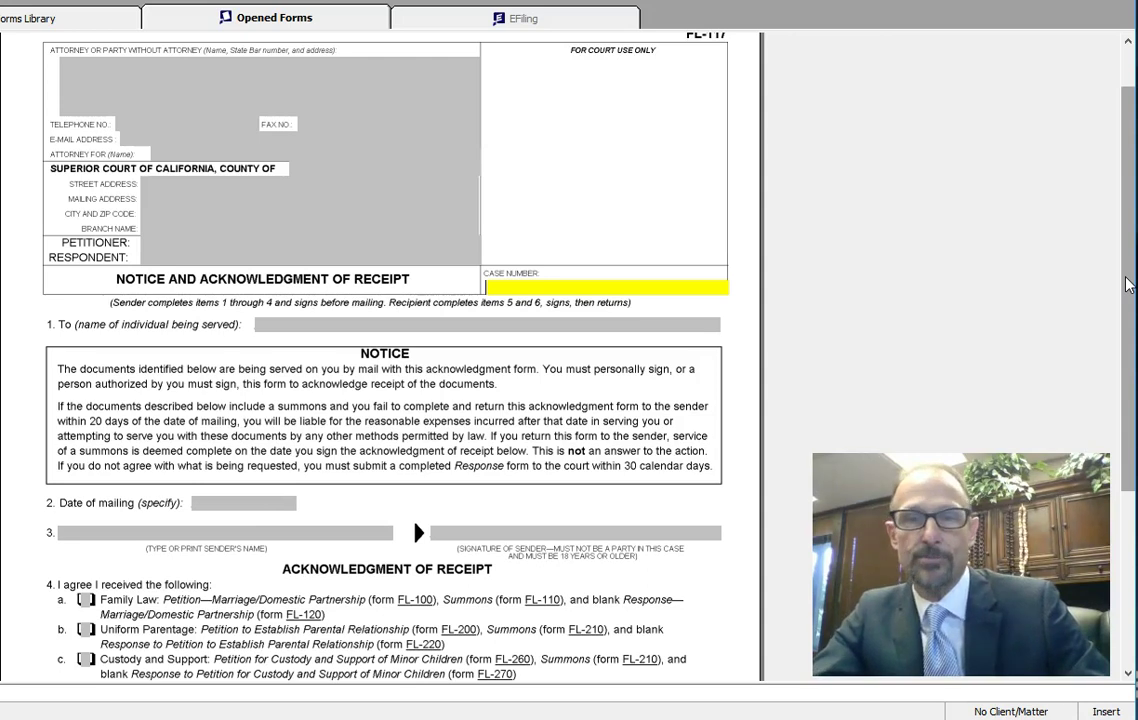
- Review items 1 to 3: the individual being served, the date of mailing, and the sender's name and signature
key(Tab)
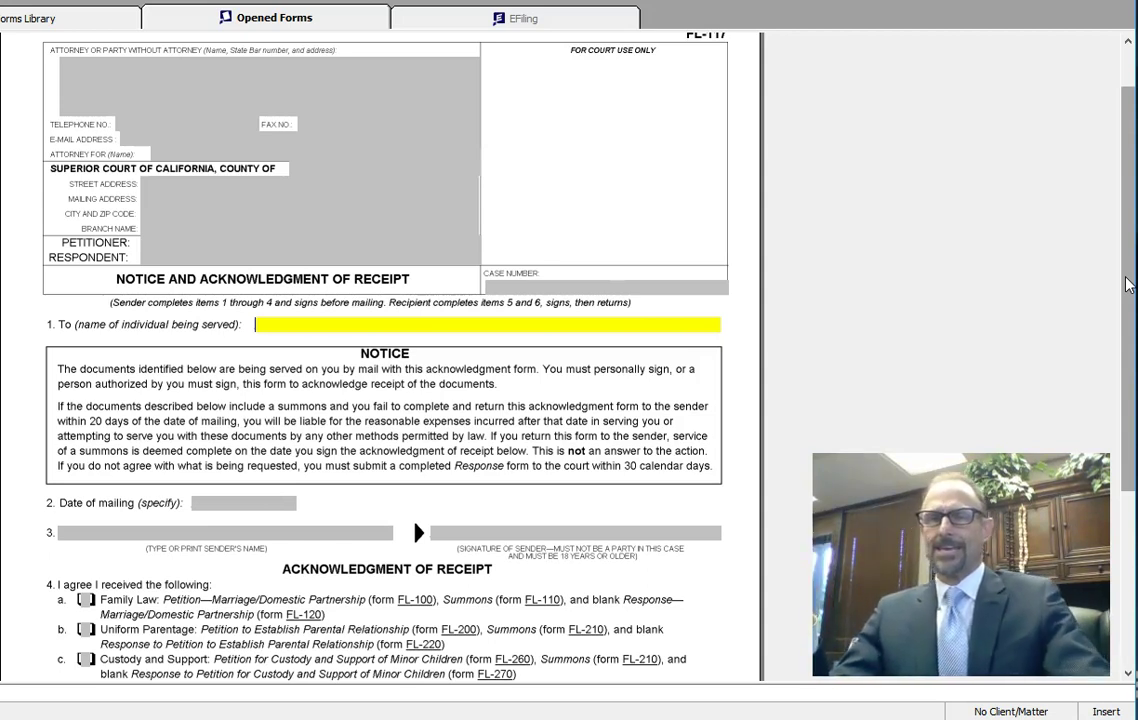
key(Tab)
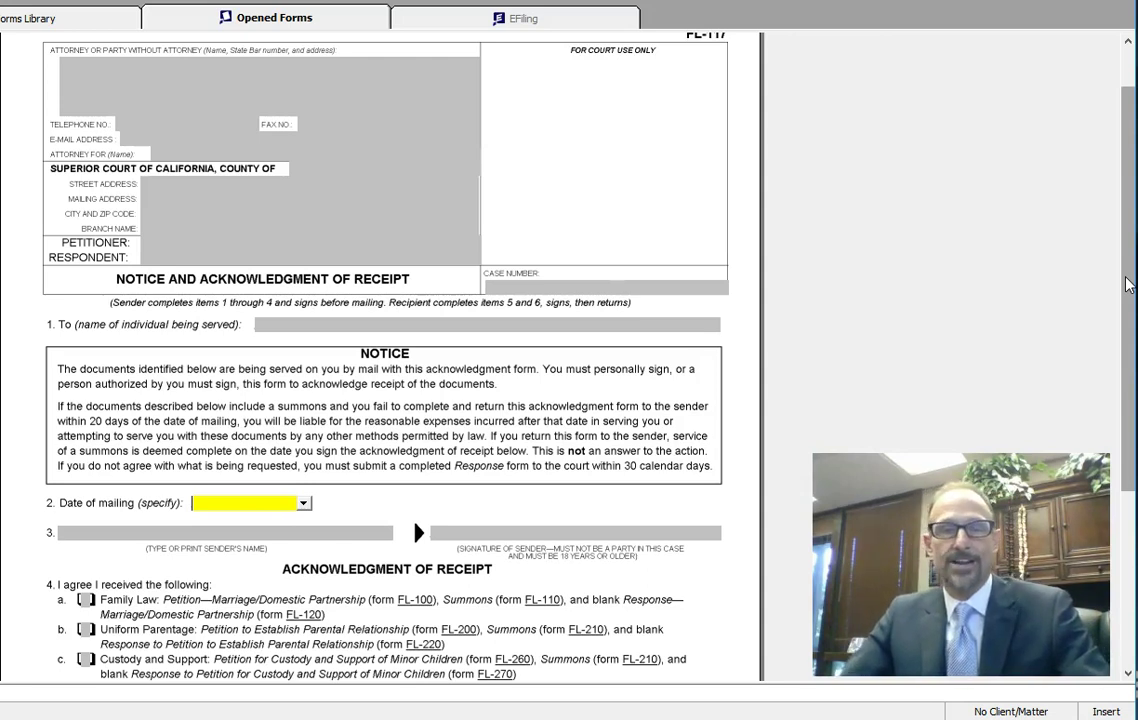
key(Tab)
key(Tab)
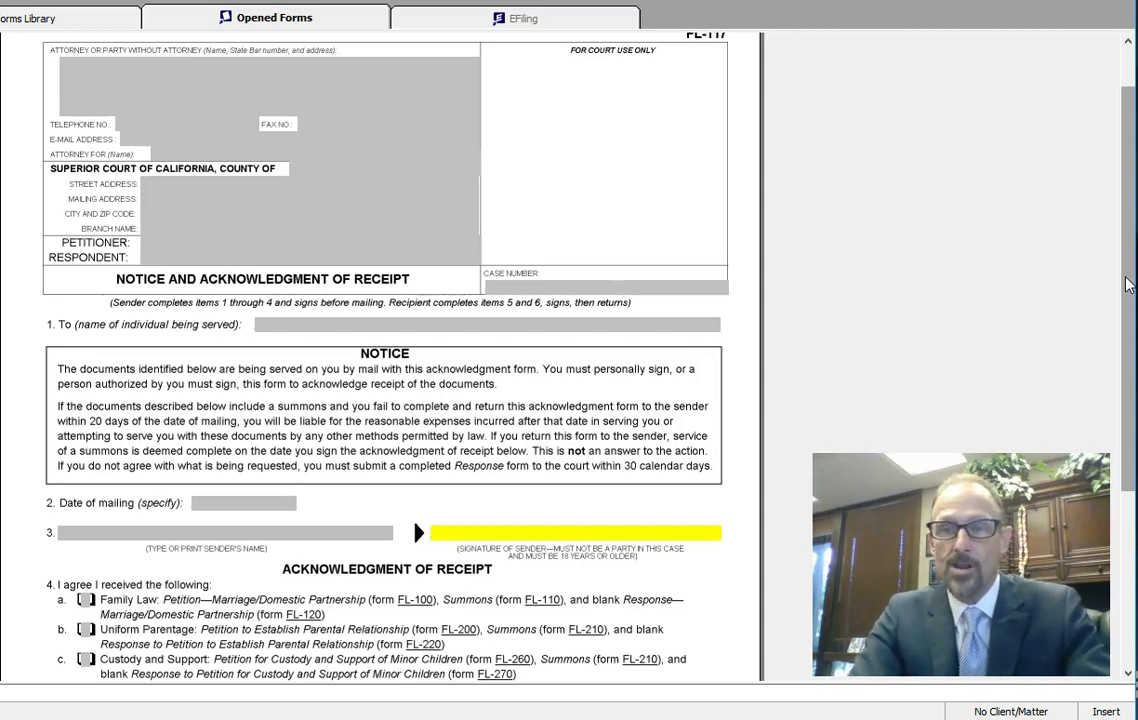
- Mark item 4a, Family Law, for the Petition (FL-100), Summons (FL-110) and blank Response (FL-120)
drag(1127, 284, 1130, 427)
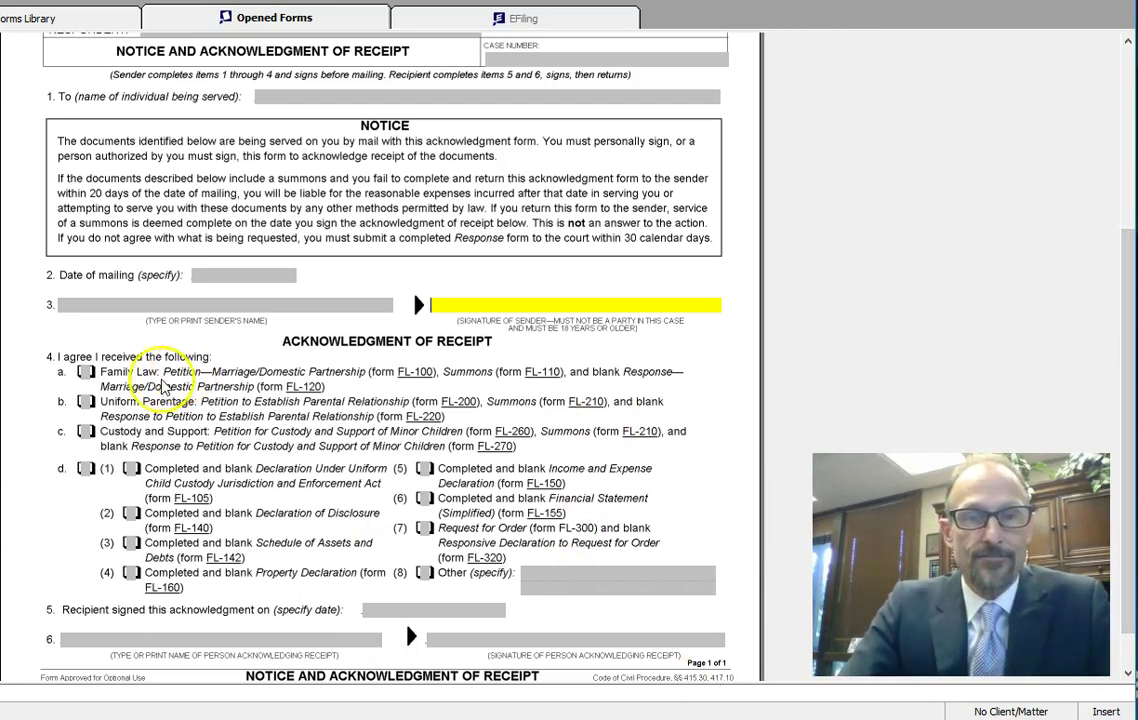
click(85, 372)
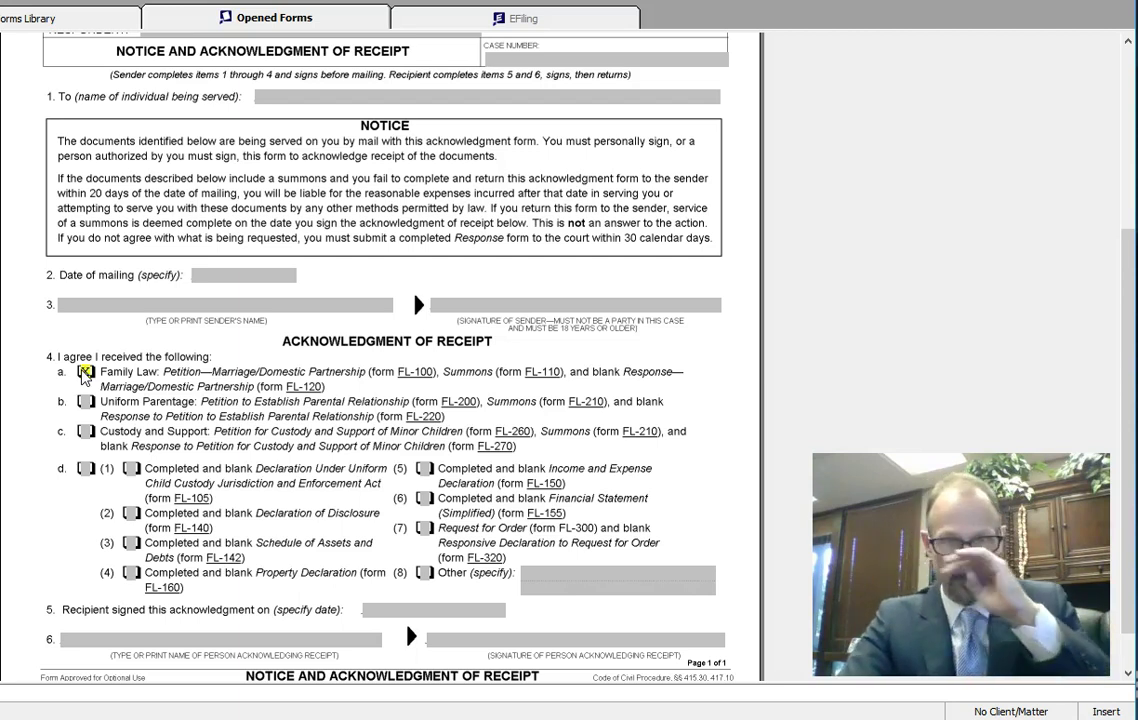
click(85, 372)
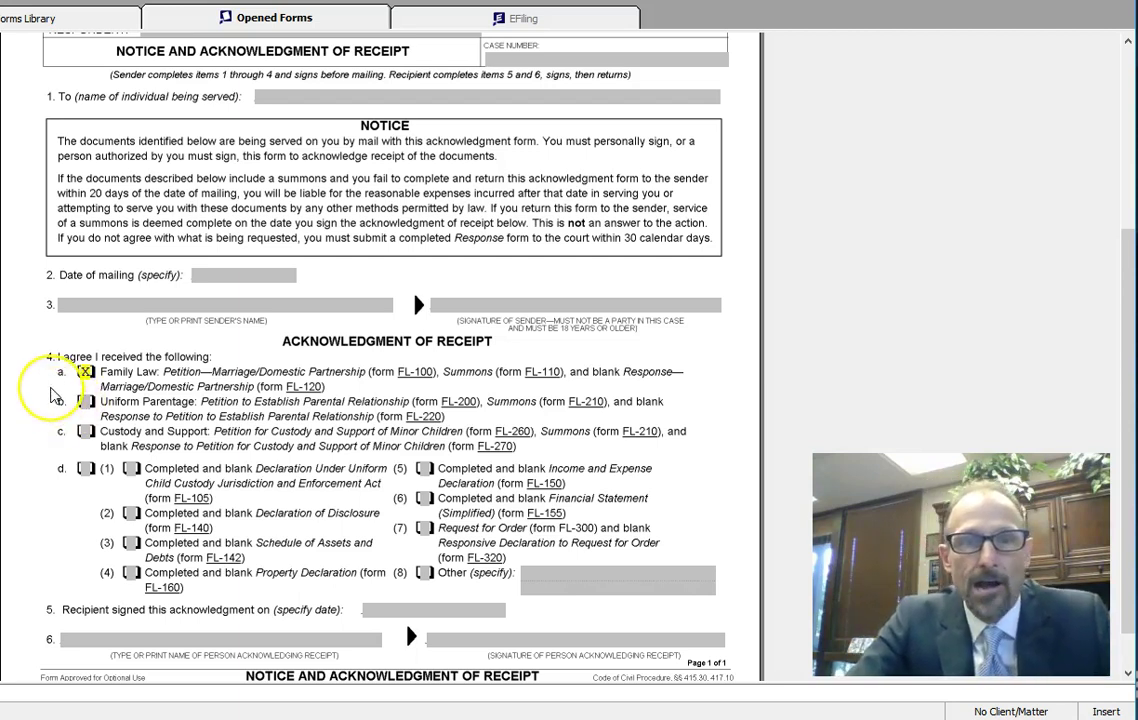
click(53, 394)
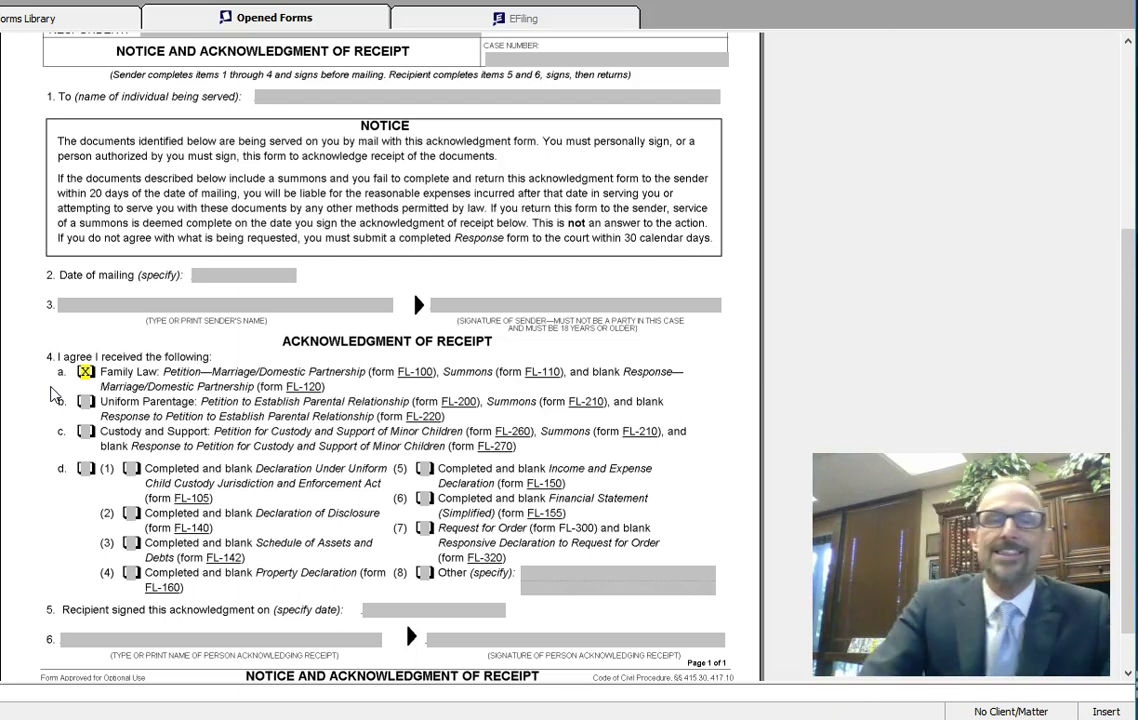
click(71, 408)
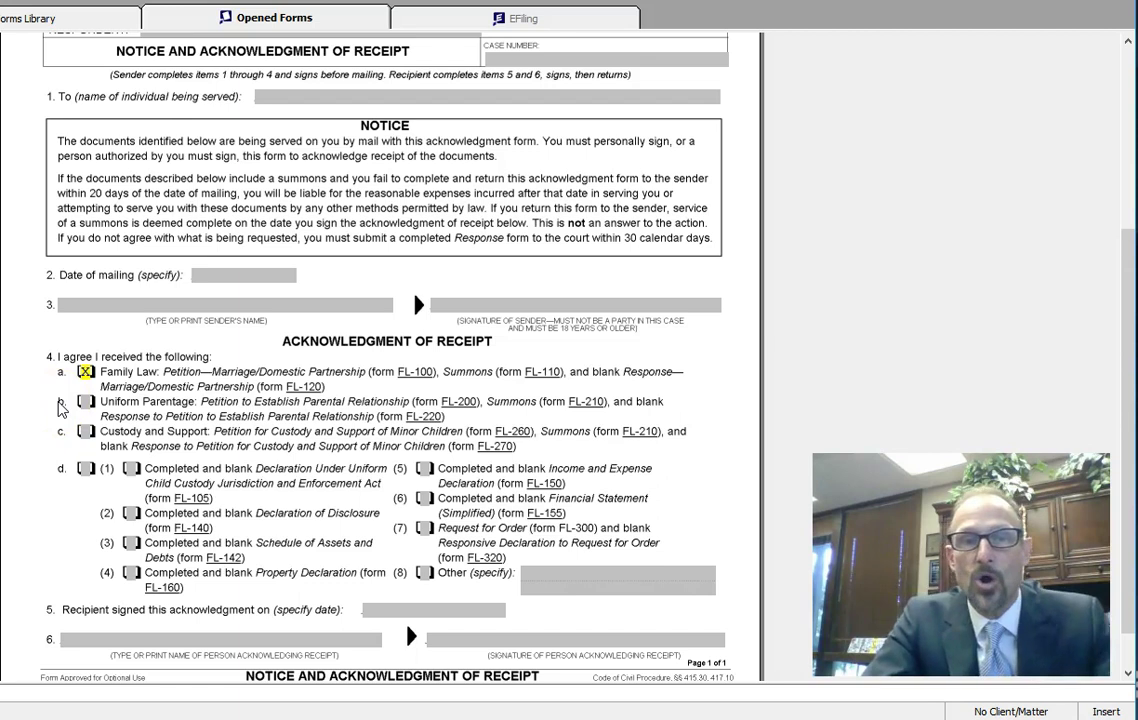
click(20, 424)
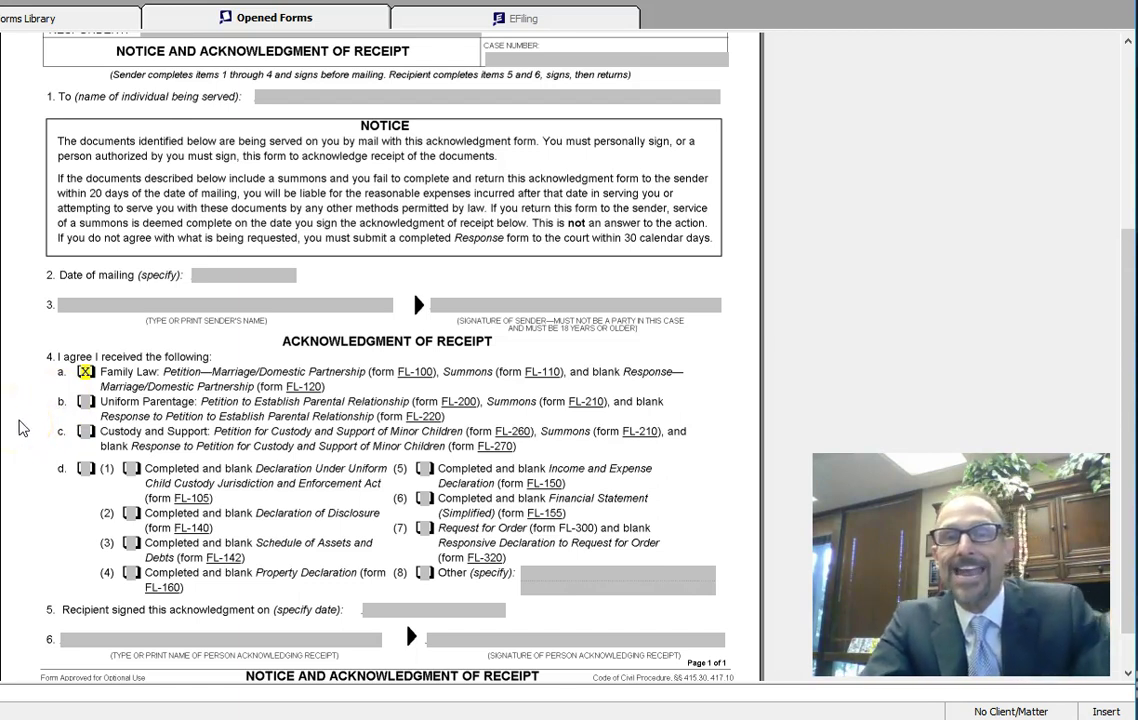
click(45, 395)
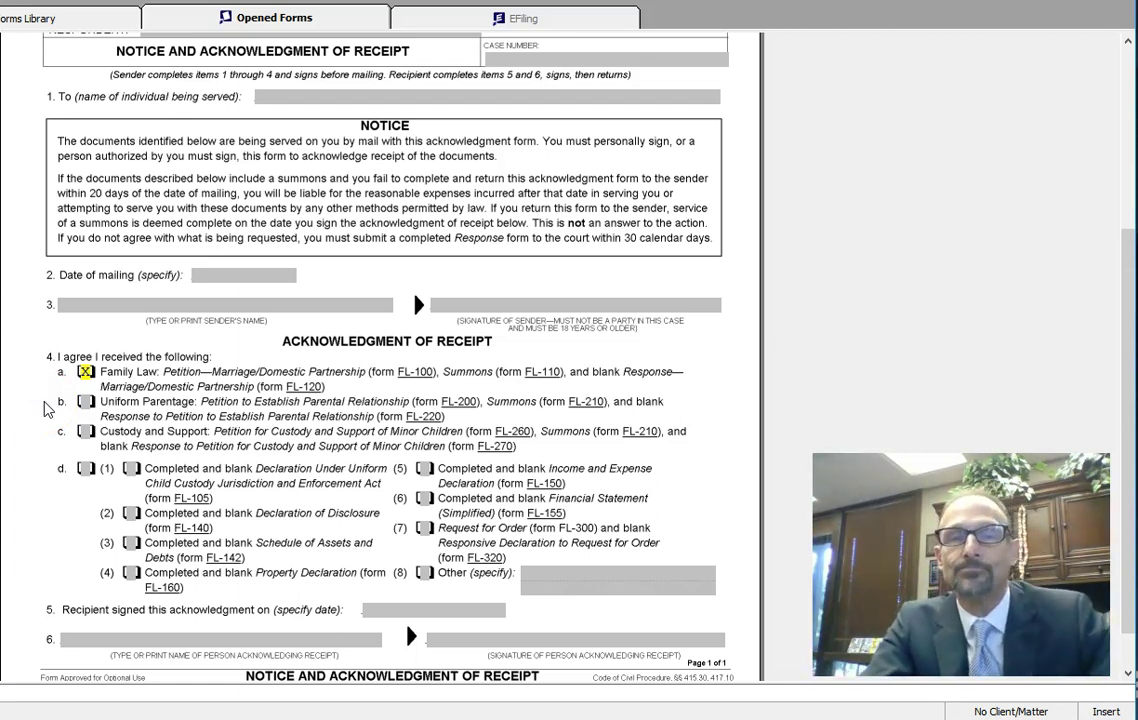
click(50, 438)
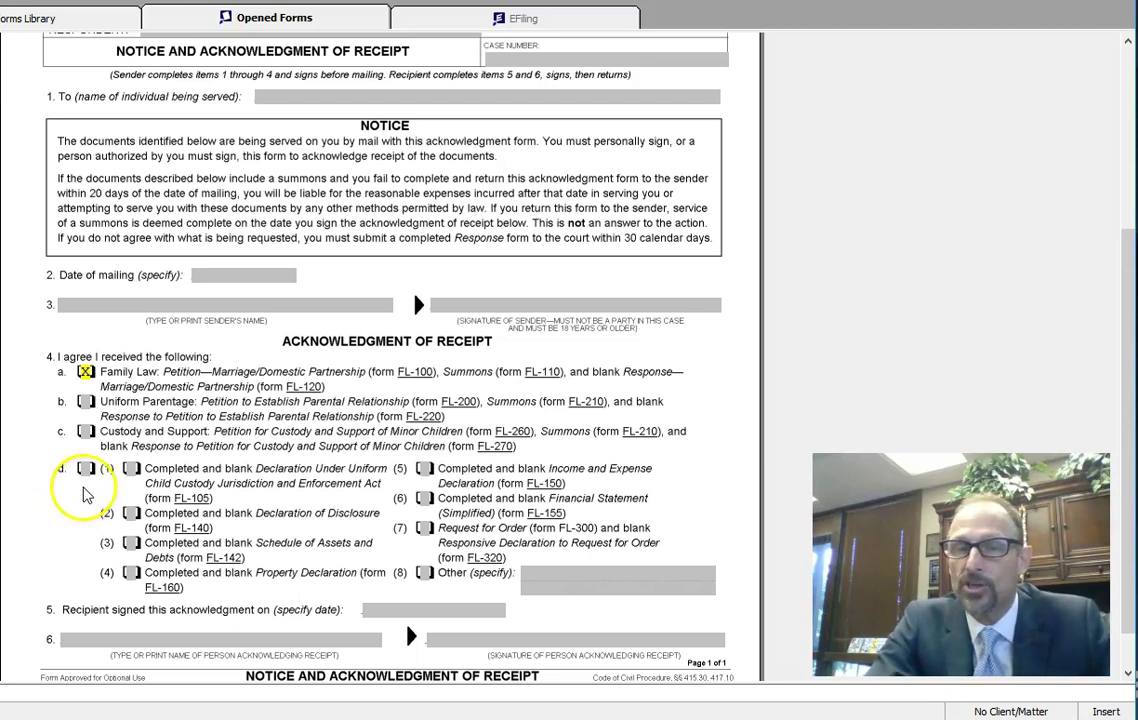
- Mark item 4d with sub-items (1) FL-105, (2) Declaration of Disclosure FL-140 and (3) Schedule of Assets and Debts FL-142
click(86, 470)
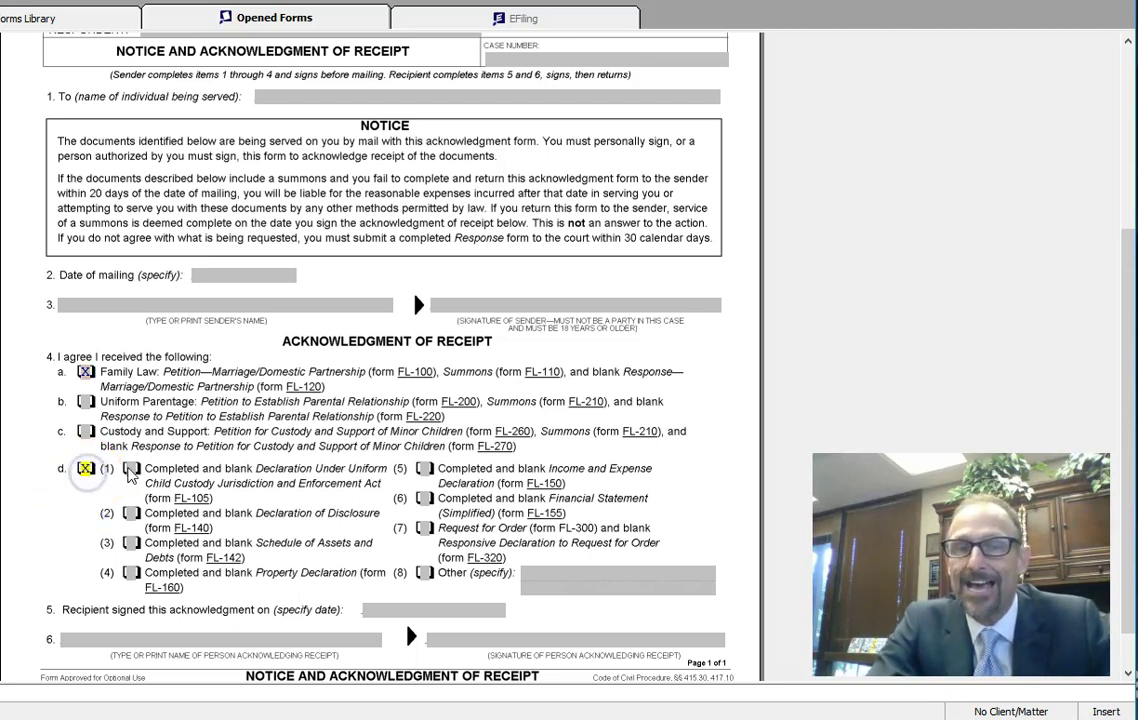
click(130, 470)
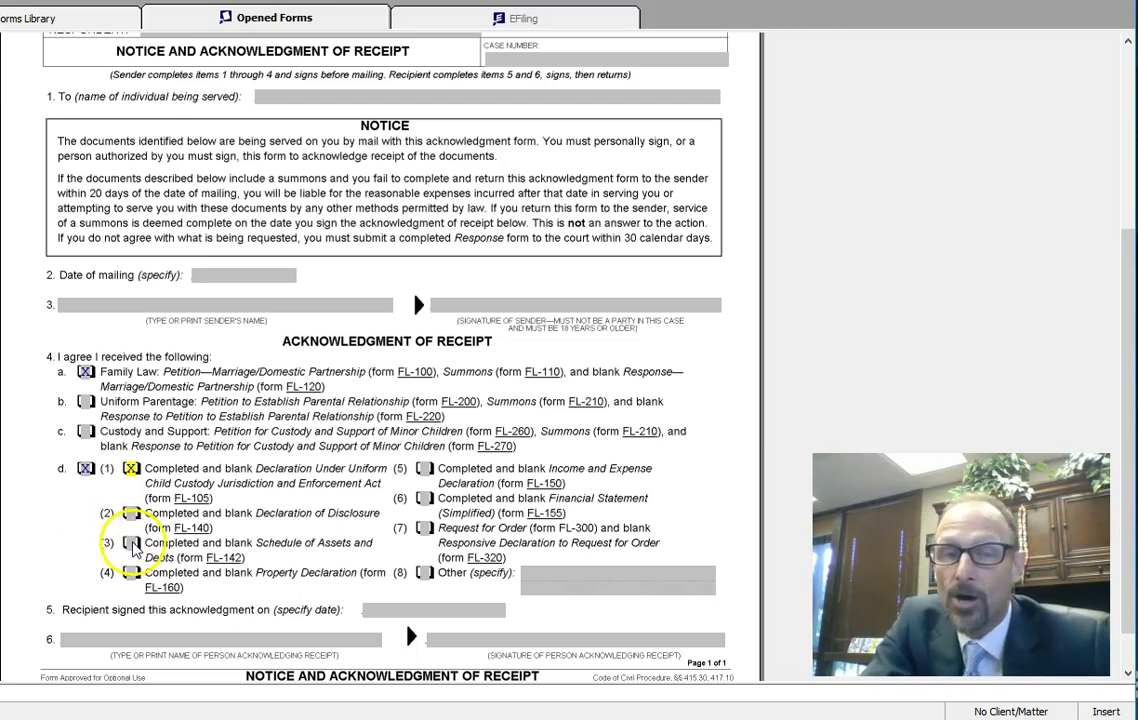
click(132, 544)
click(130, 514)
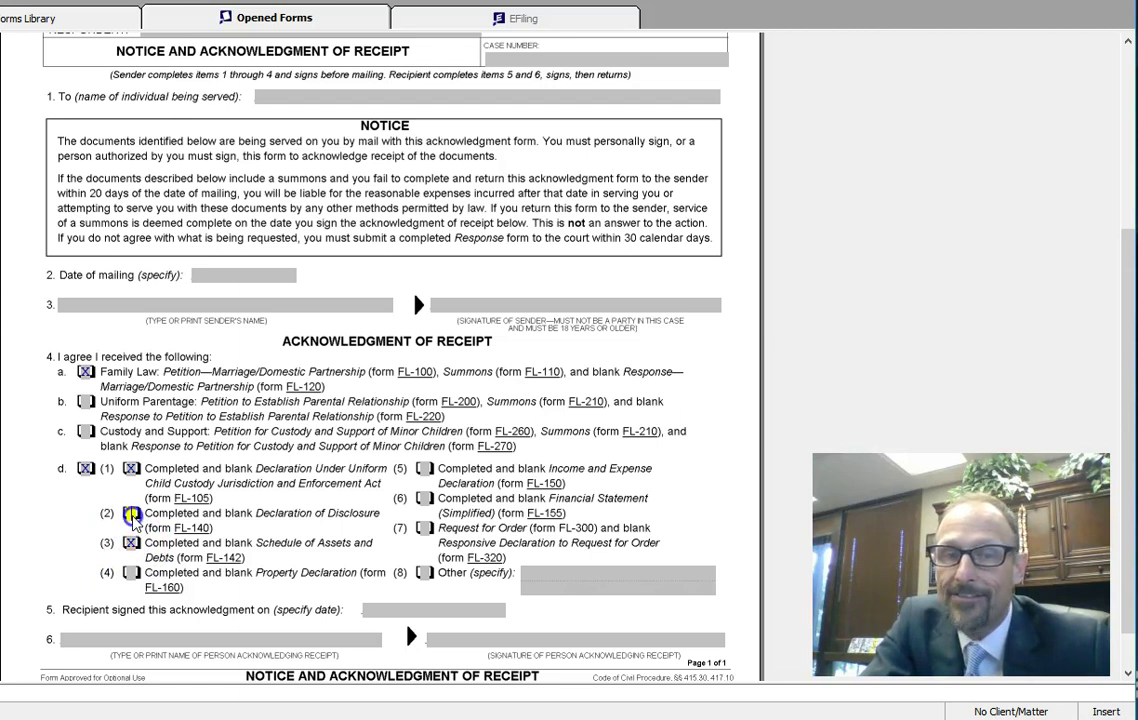
click(42, 530)
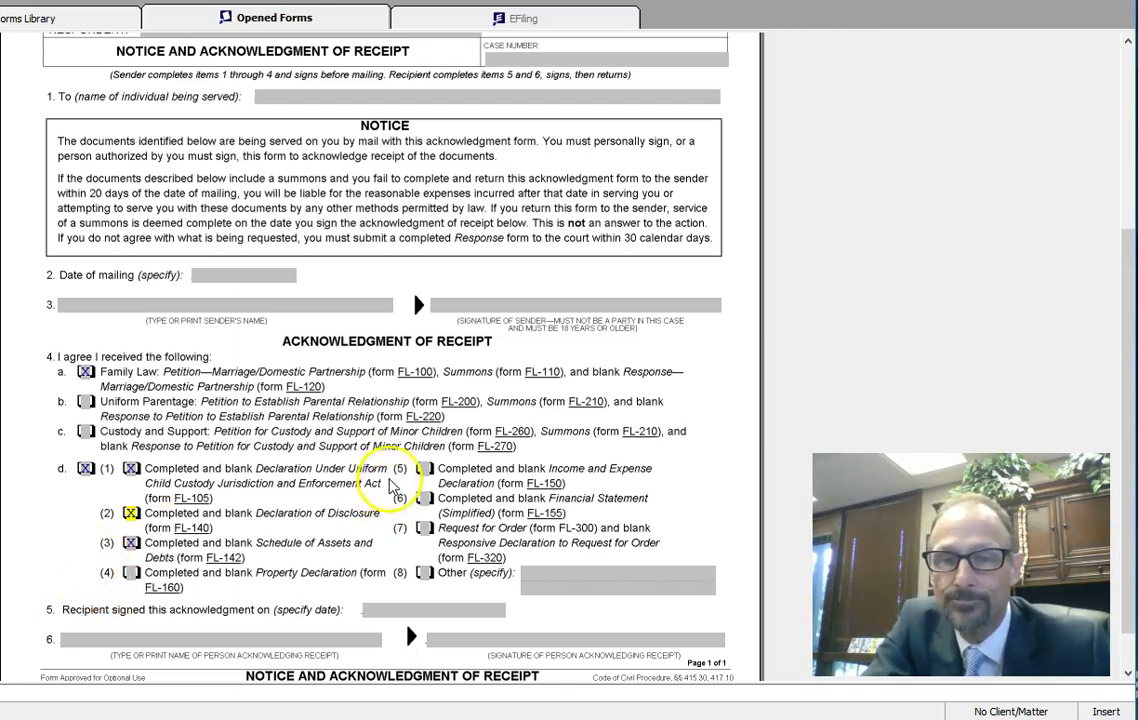
- Mark sub-items (5) Income and Expense Declaration, (7) Request for Order and (8) Other under item 4d, specifying "Declaration" for Other
click(424, 469)
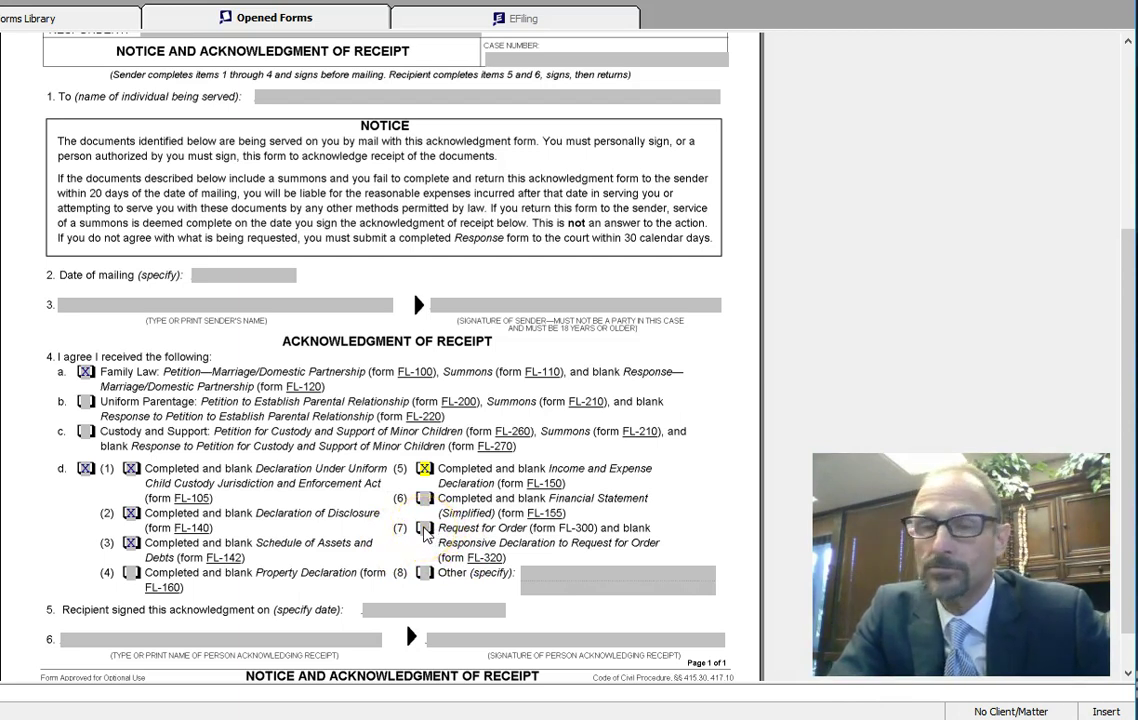
click(425, 529)
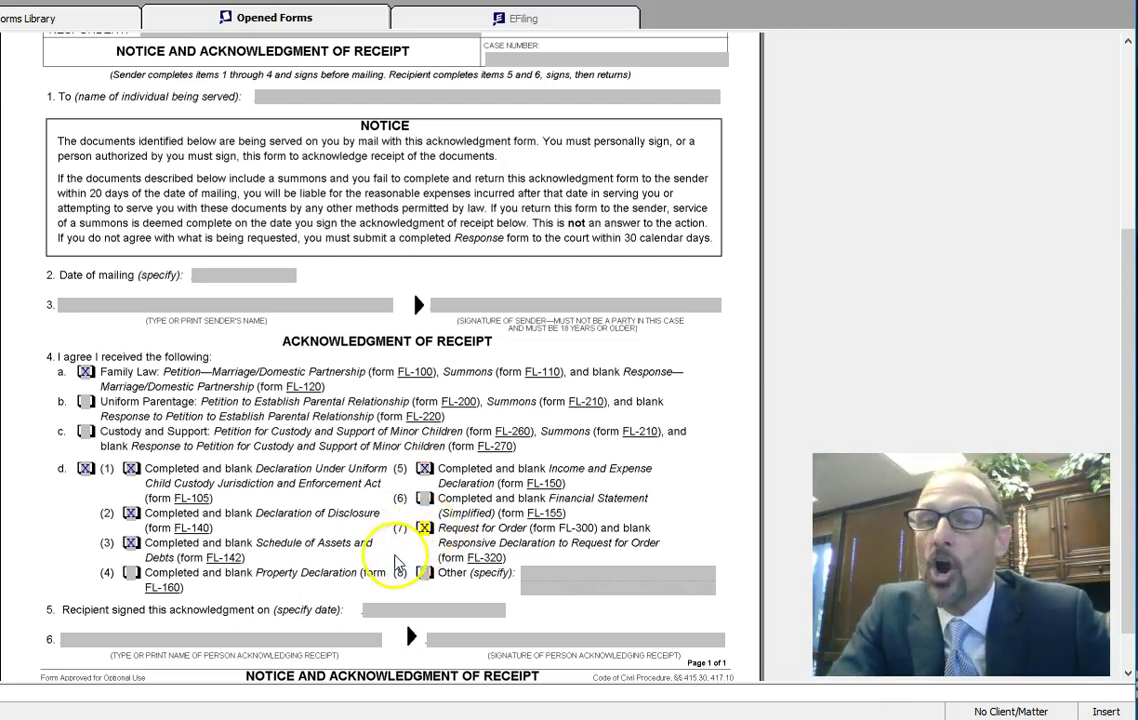
click(424, 574)
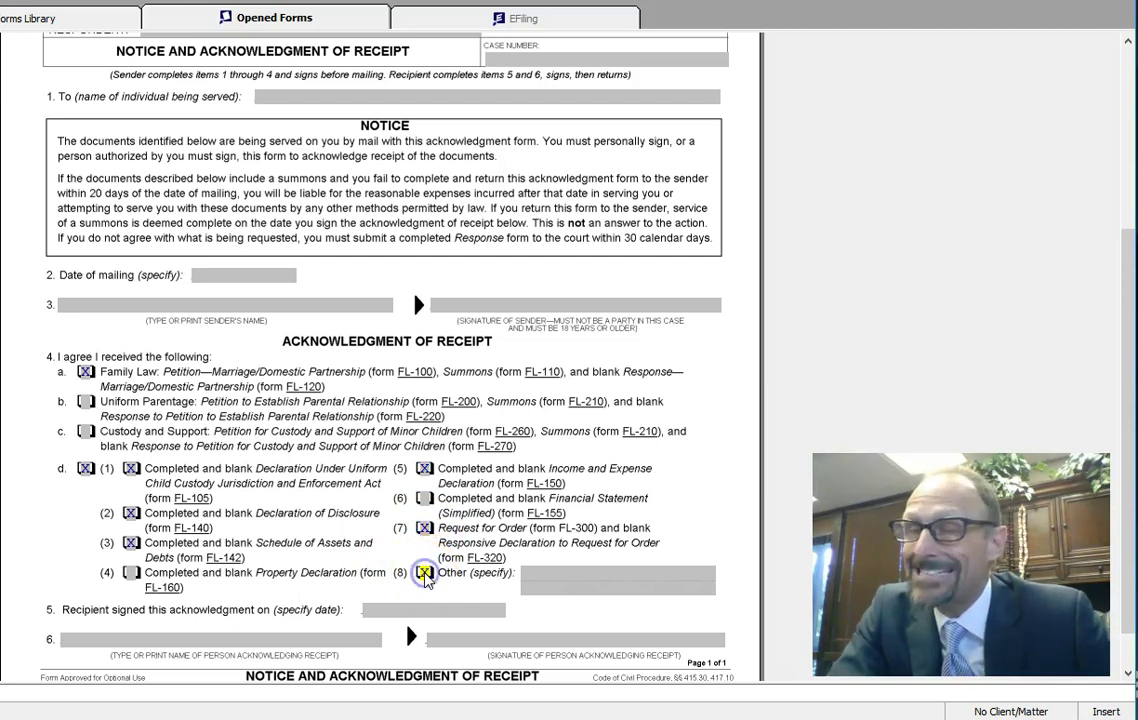
click(551, 579)
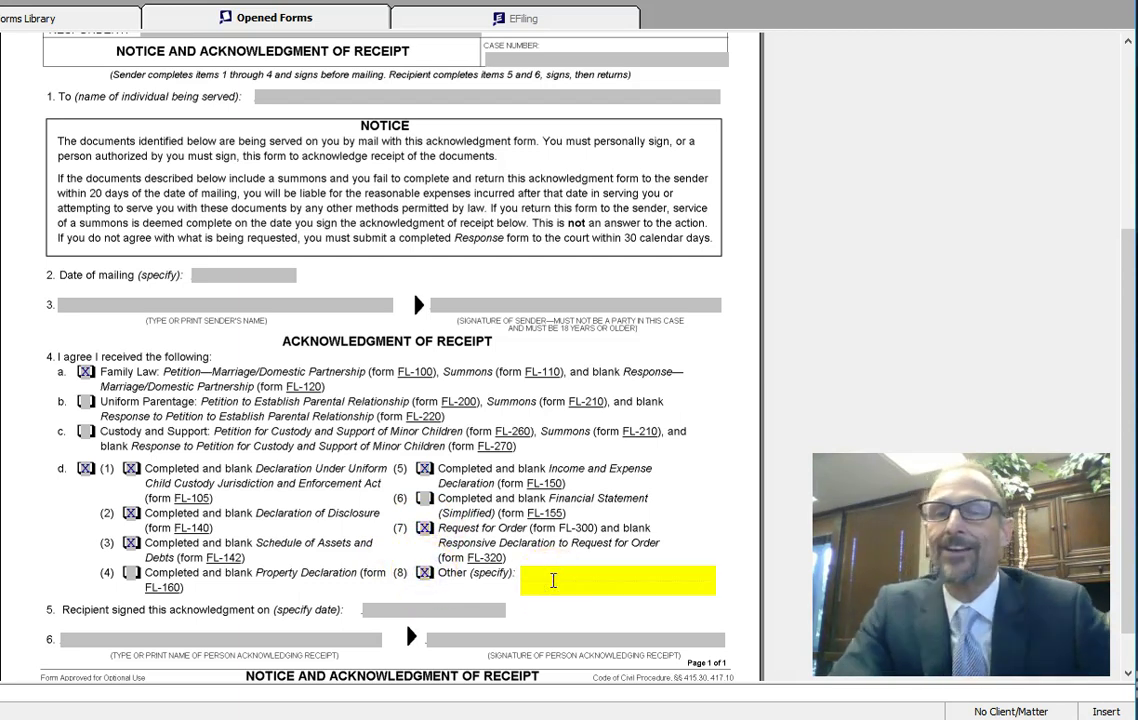
text(Declaration)
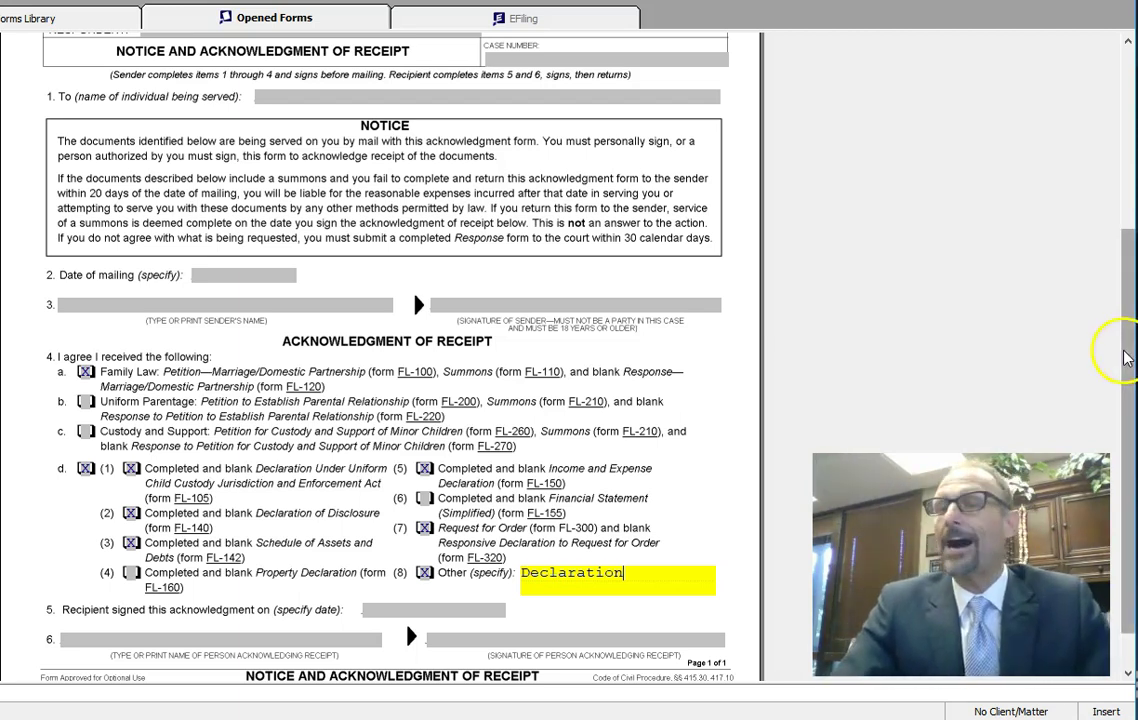
- Review items 5 and 6: the recipient's signing date, printed name and signature fields
scroll(1128, 420, down, 1)
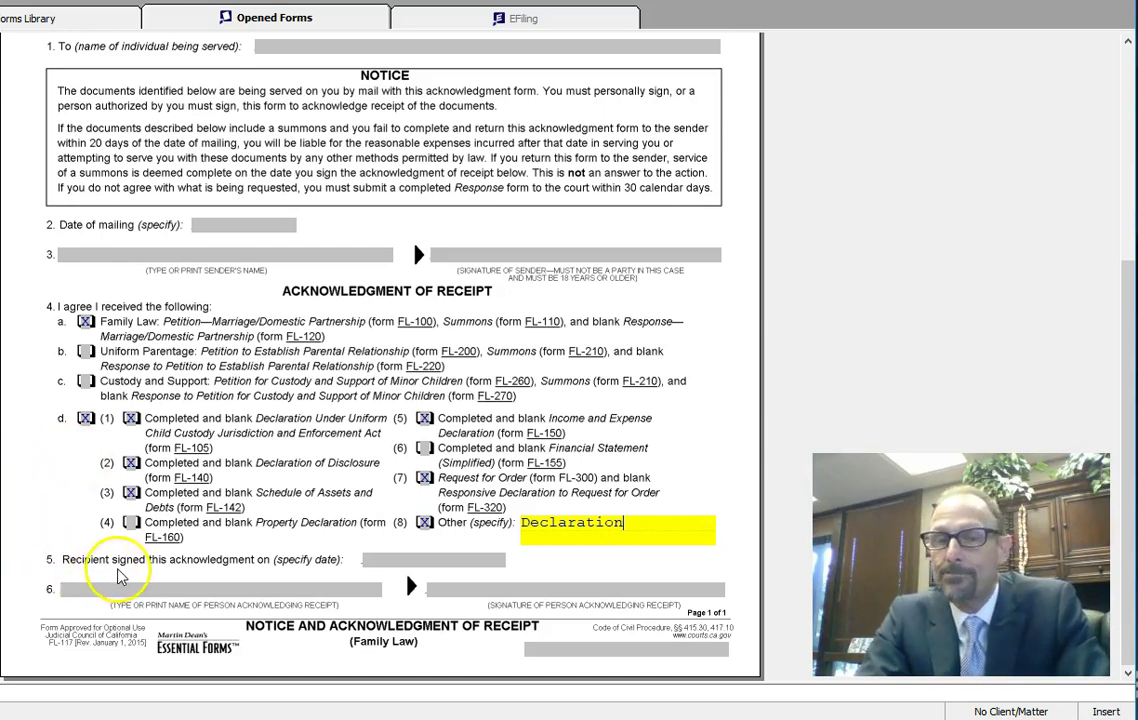
click(415, 560)
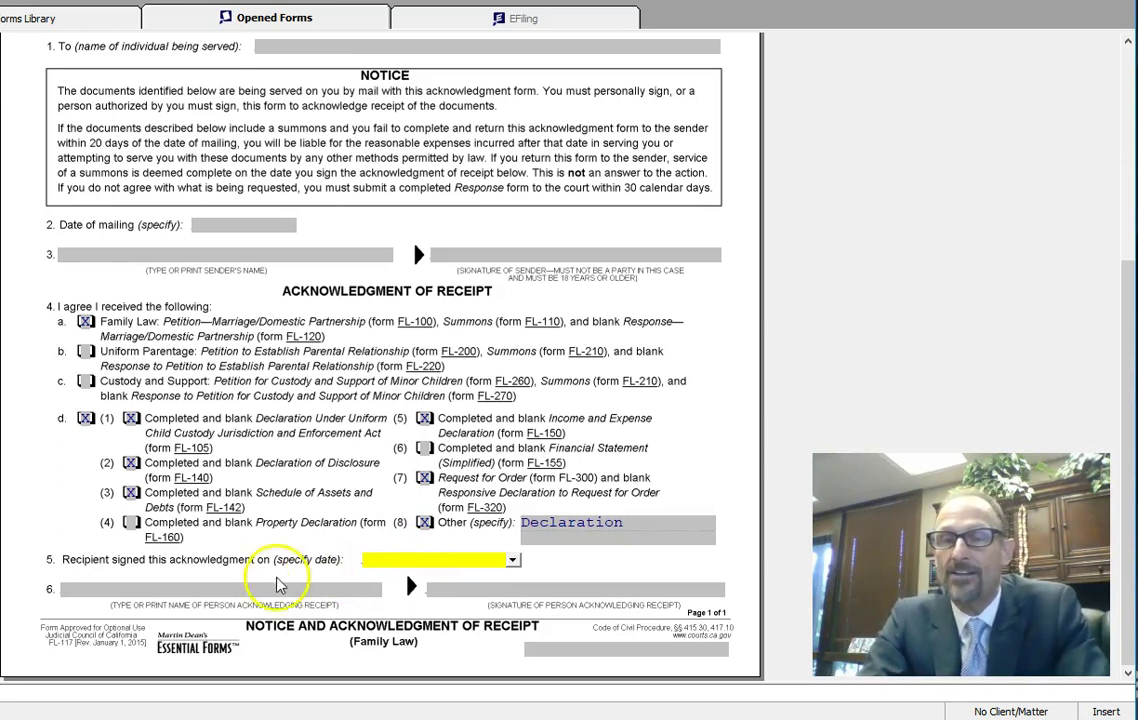
click(216, 591)
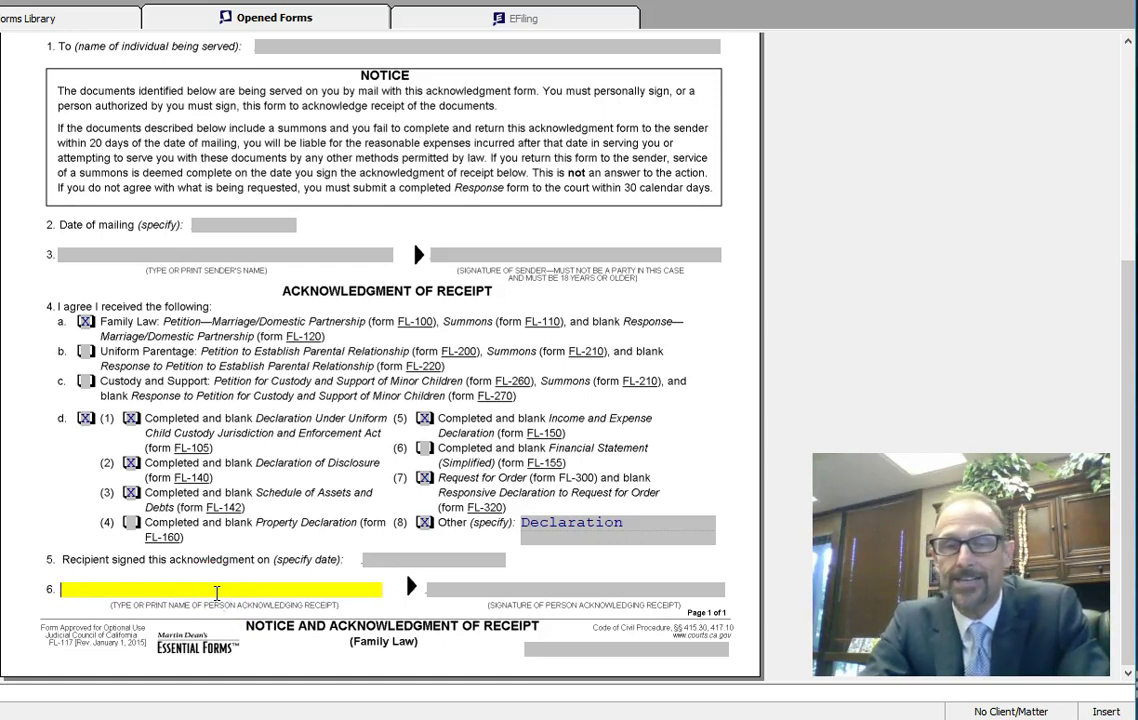
click(457, 596)
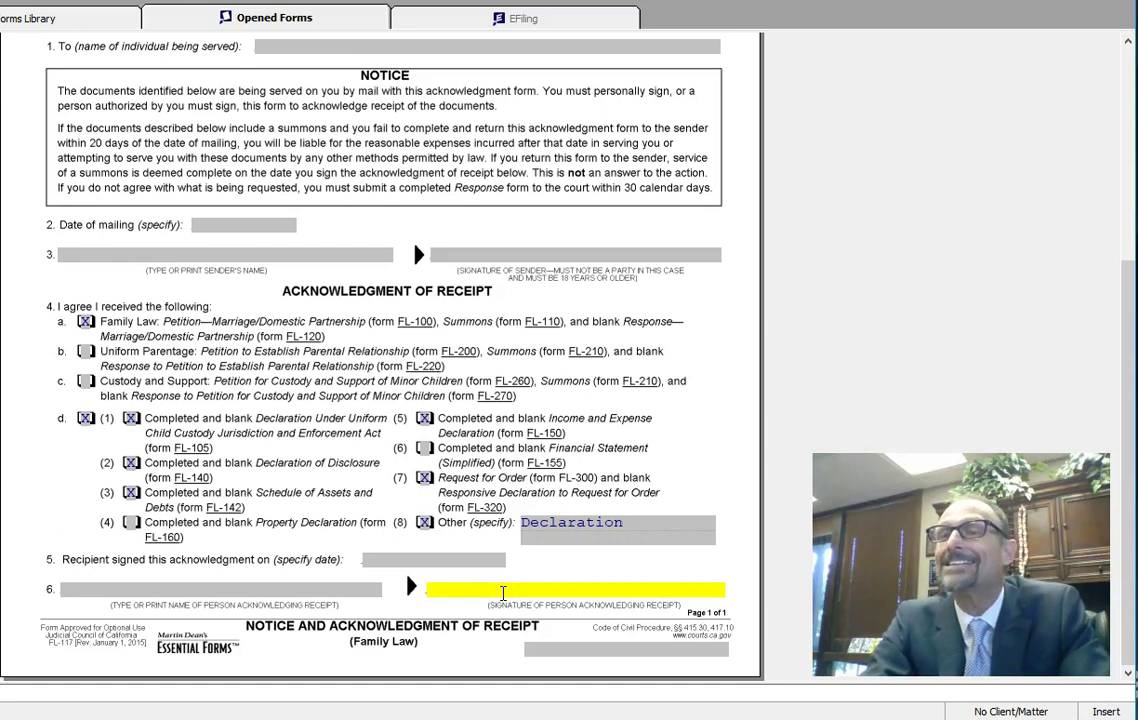
click(775, 437)
click(945, 341)
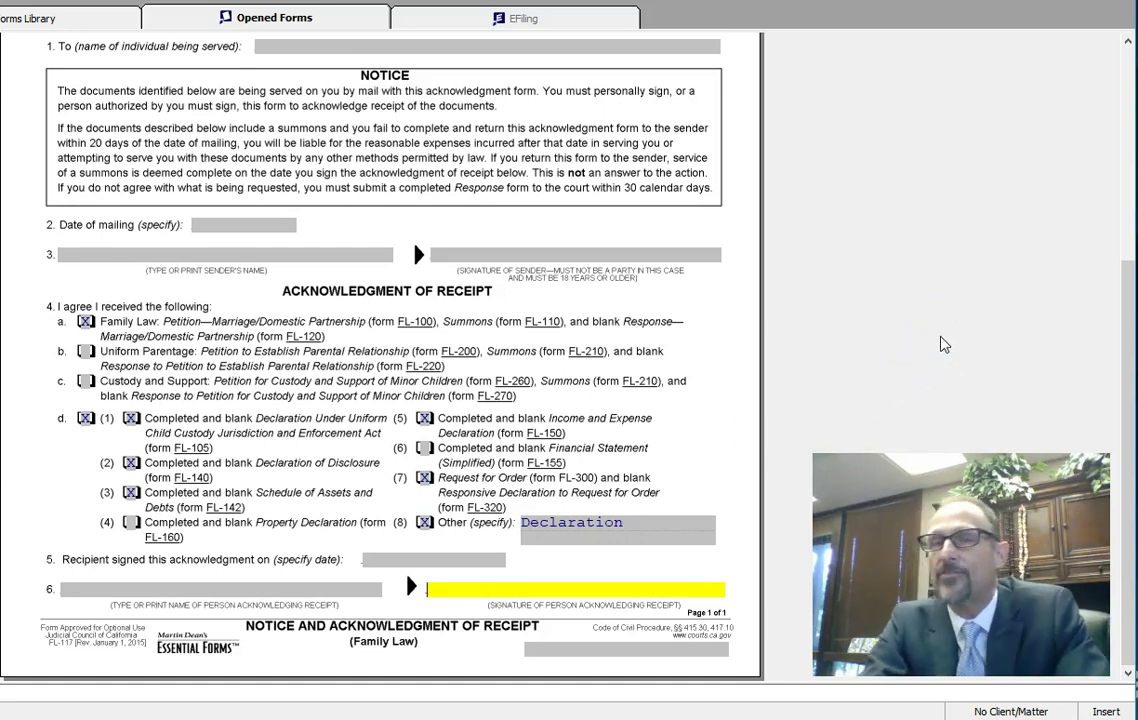
click(913, 312)
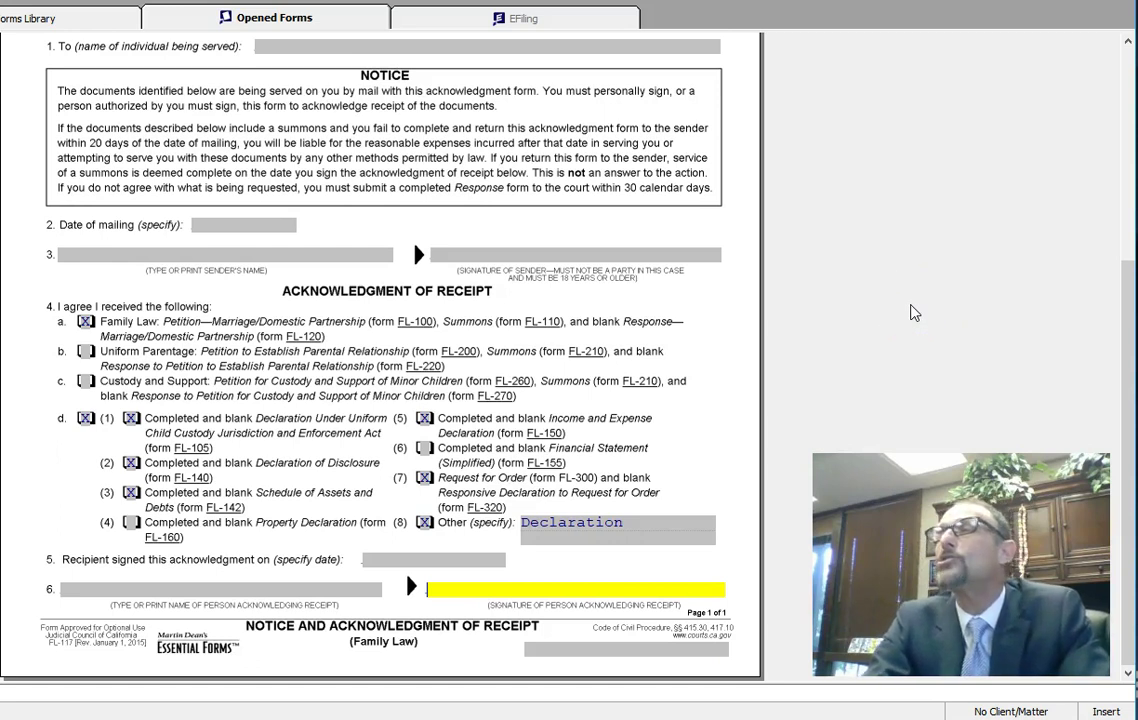